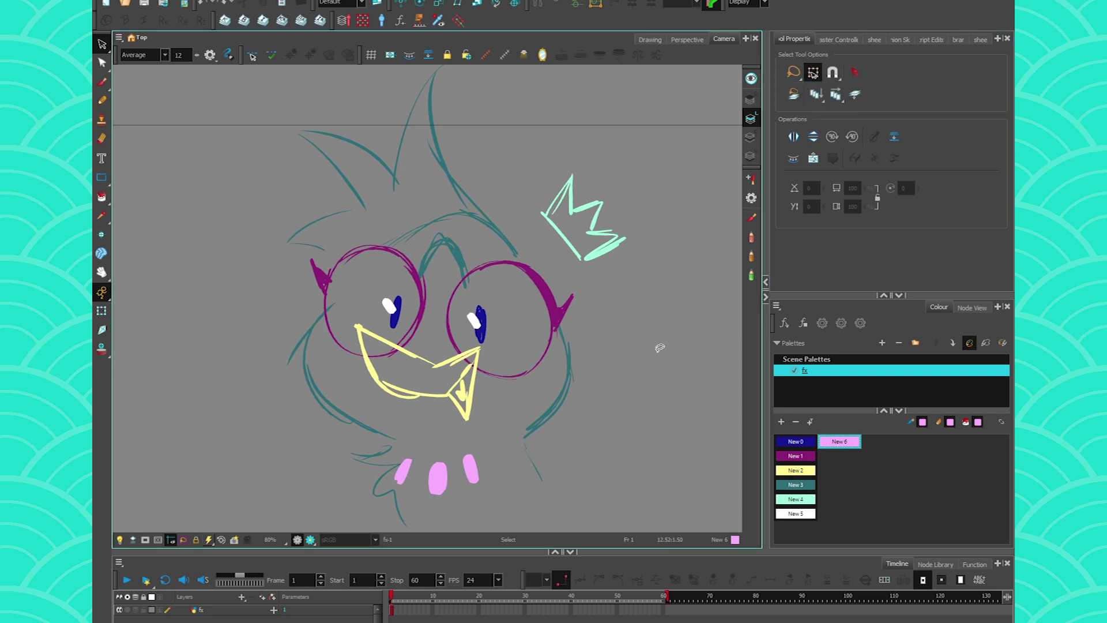
# Try the Cutter on the sketch, lasso the yellow beak with the Select tool, and clear the selection
pyautogui.moveTo(298, 368)
pyautogui.mouseDown()
pyautogui.moveTo(316, 363)
pyautogui.moveTo(331, 383)
pyautogui.mouseUp()
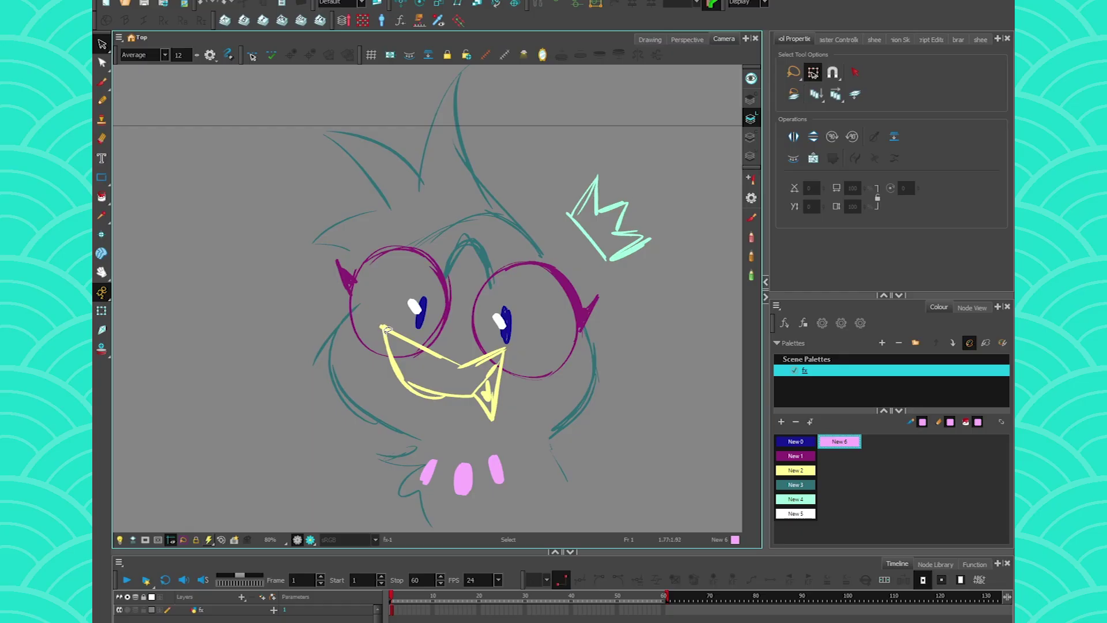
pyautogui.moveTo(101, 45); pyautogui.dragTo(128, 65)
pyautogui.moveTo(392, 320); pyautogui.dragTo(512, 385)
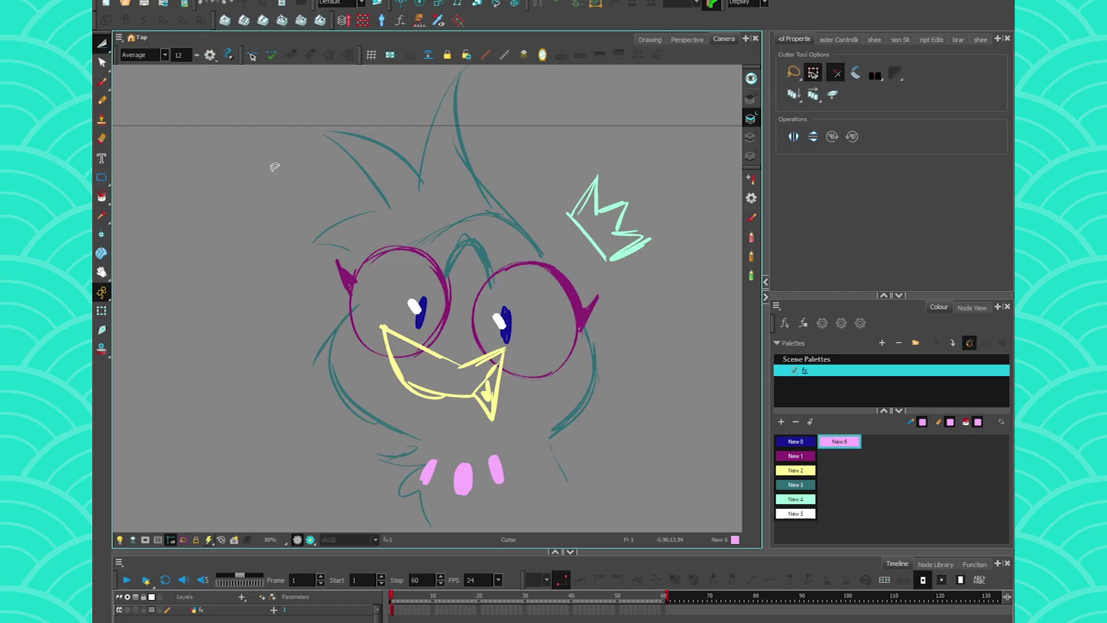
pyautogui.moveTo(614, 332); pyautogui.dragTo(372, 187)
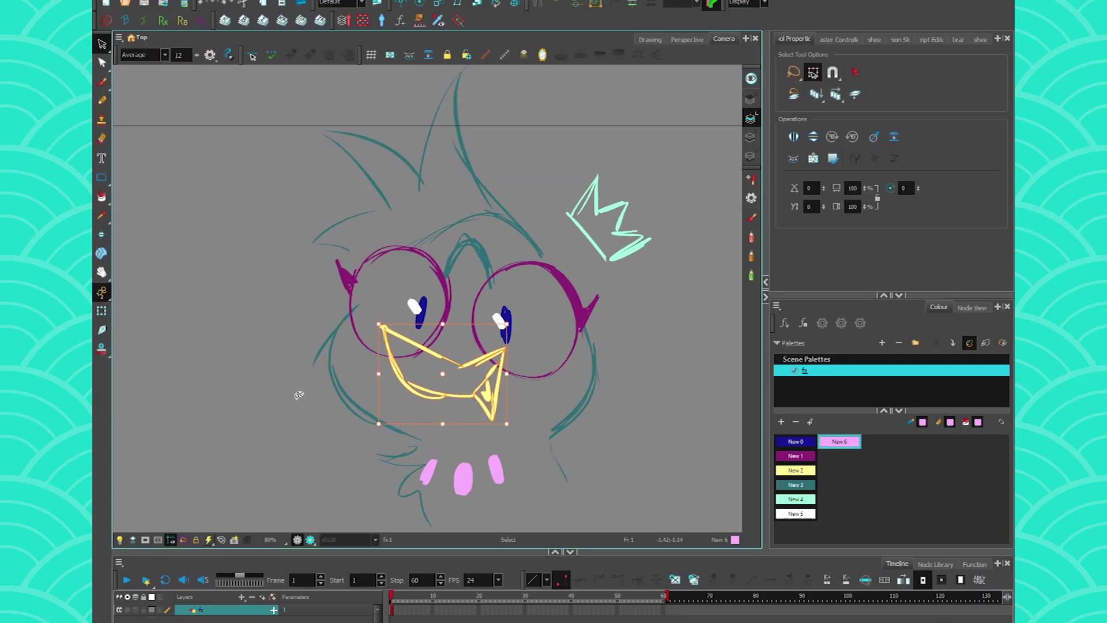
pyautogui.click(239, 373)
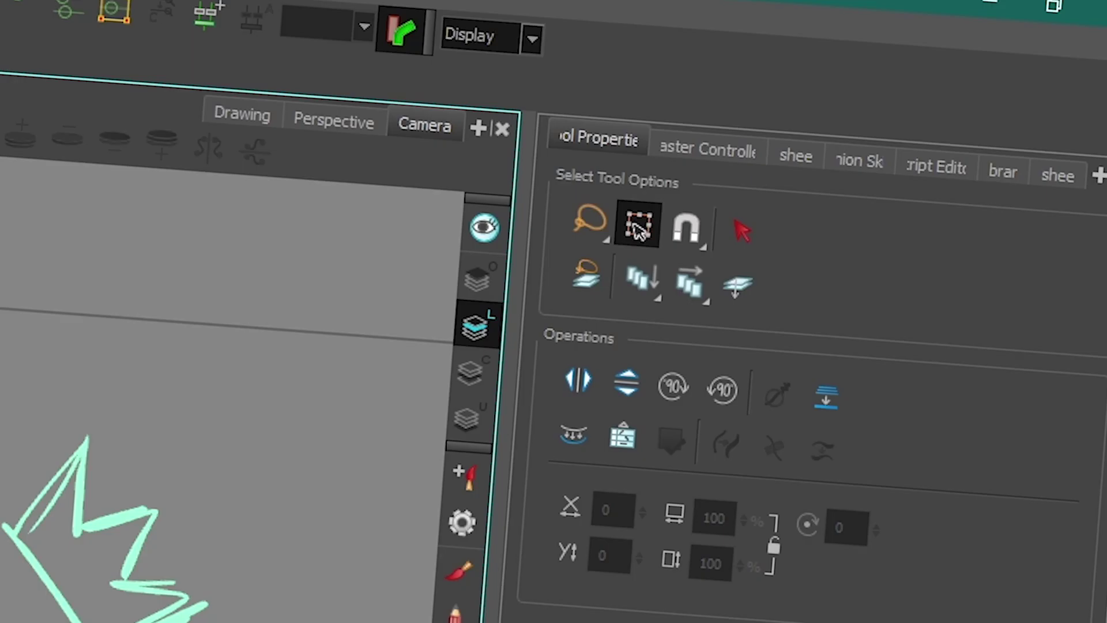
# Turn on selection by colour for the Select tool and select all teal outline strokes, followed by another colour group
pyautogui.click(742, 234)
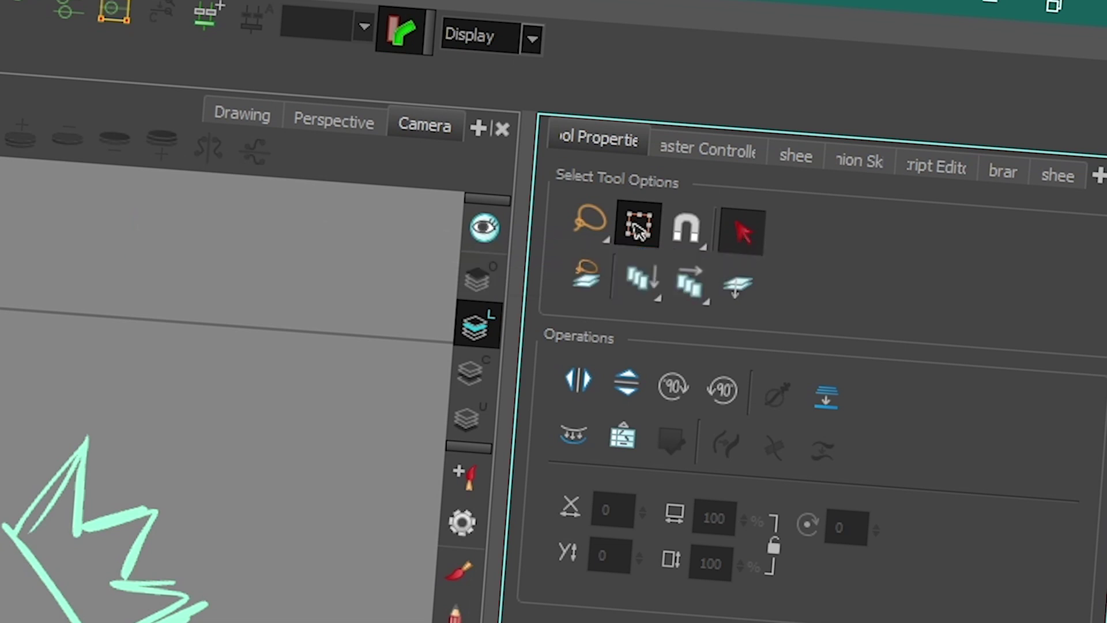
pyautogui.click(424, 301)
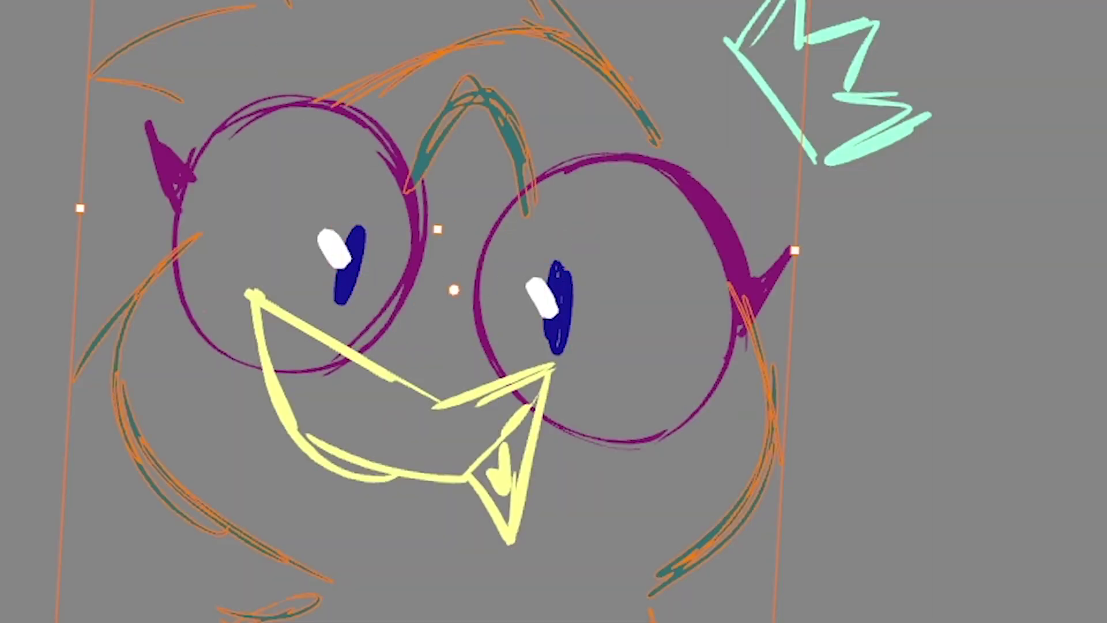
pyautogui.click(9, 304)
pyautogui.click(279, 401)
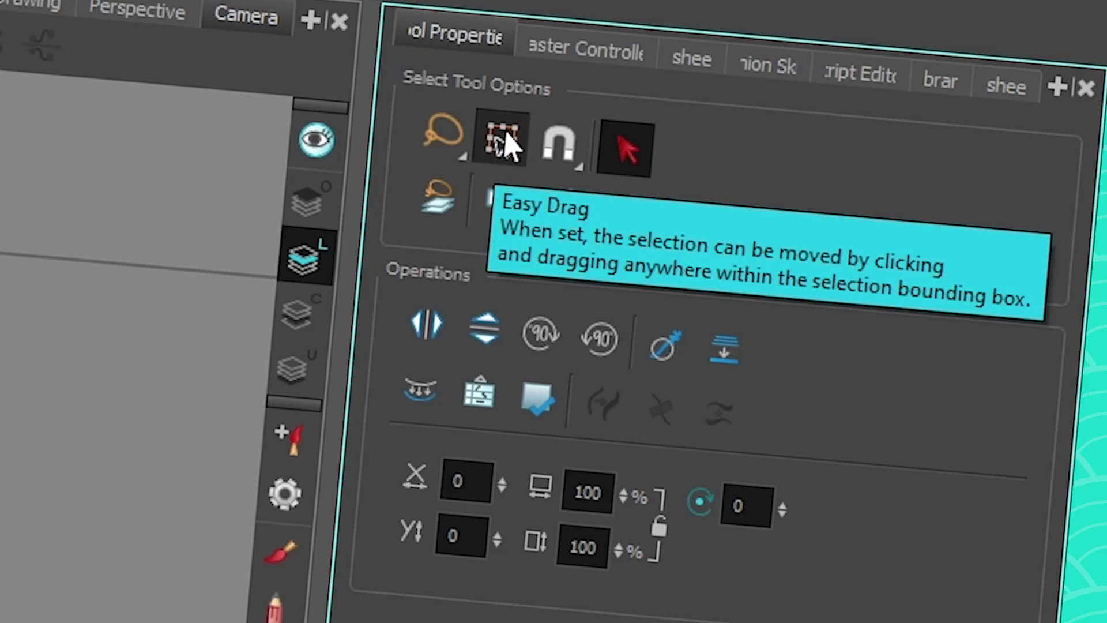
# Turn off Easy Drag, select the yellow beak by its colour, and shift it slightly to the left by its strokes
pyautogui.click(502, 137)
pyautogui.click(426, 370)
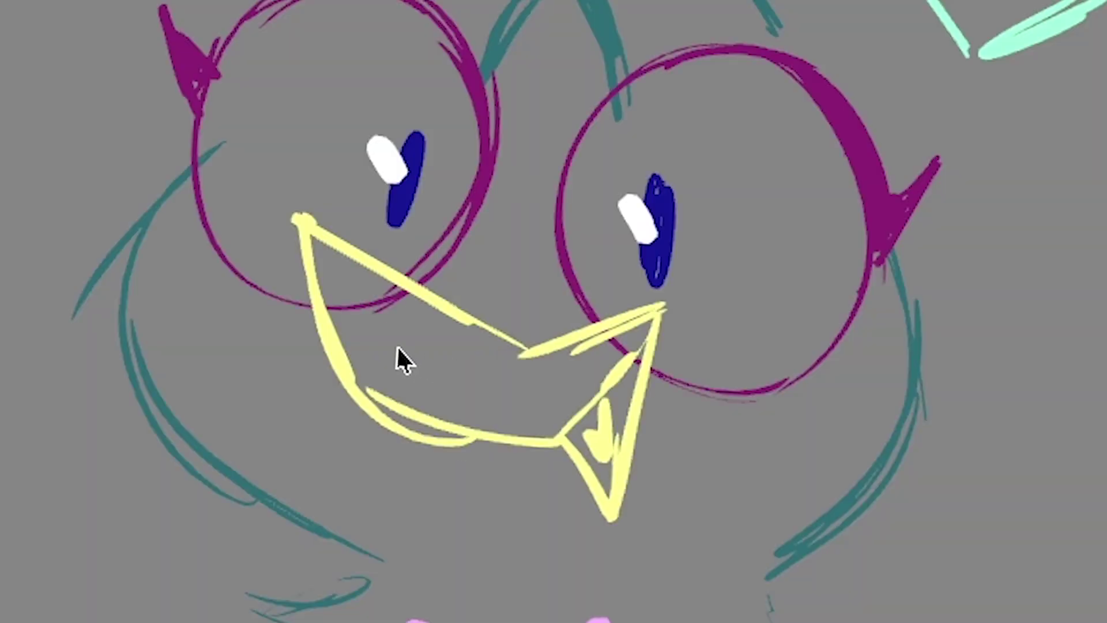
pyautogui.click(354, 372)
pyautogui.click(395, 354)
pyautogui.click(346, 366)
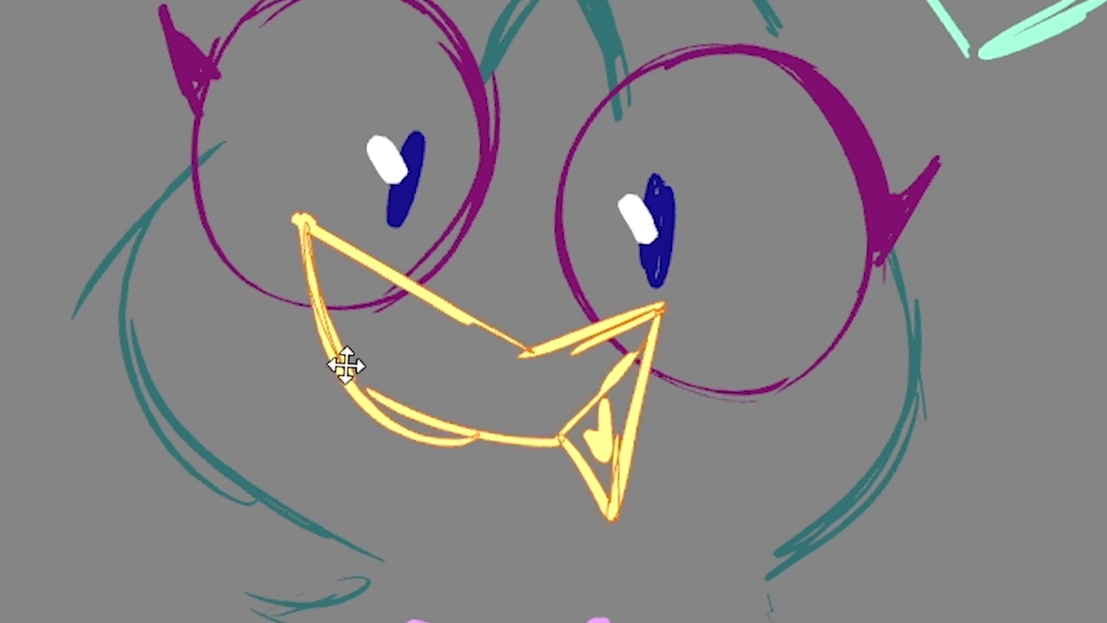
pyautogui.moveTo(344, 364)
pyautogui.mouseDown()
pyautogui.moveTo(286, 358)
pyautogui.moveTo(329, 364)
pyautogui.mouseUp()
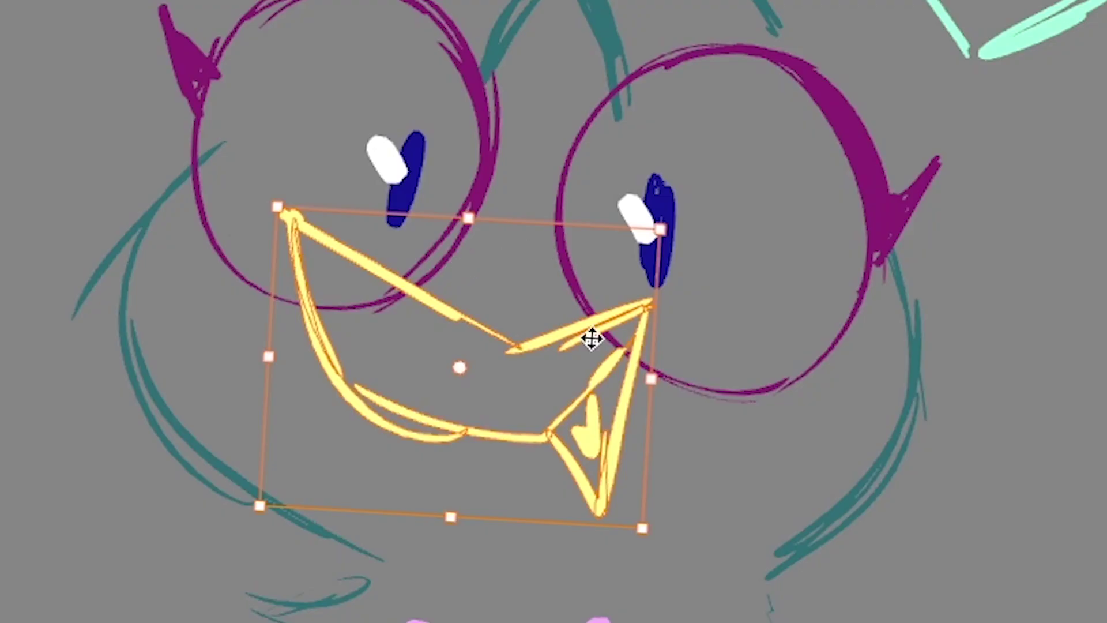
pyautogui.moveTo(508, 303); pyautogui.dragTo(494, 284)
pyautogui.moveTo(395, 386); pyautogui.dragTo(380, 398)
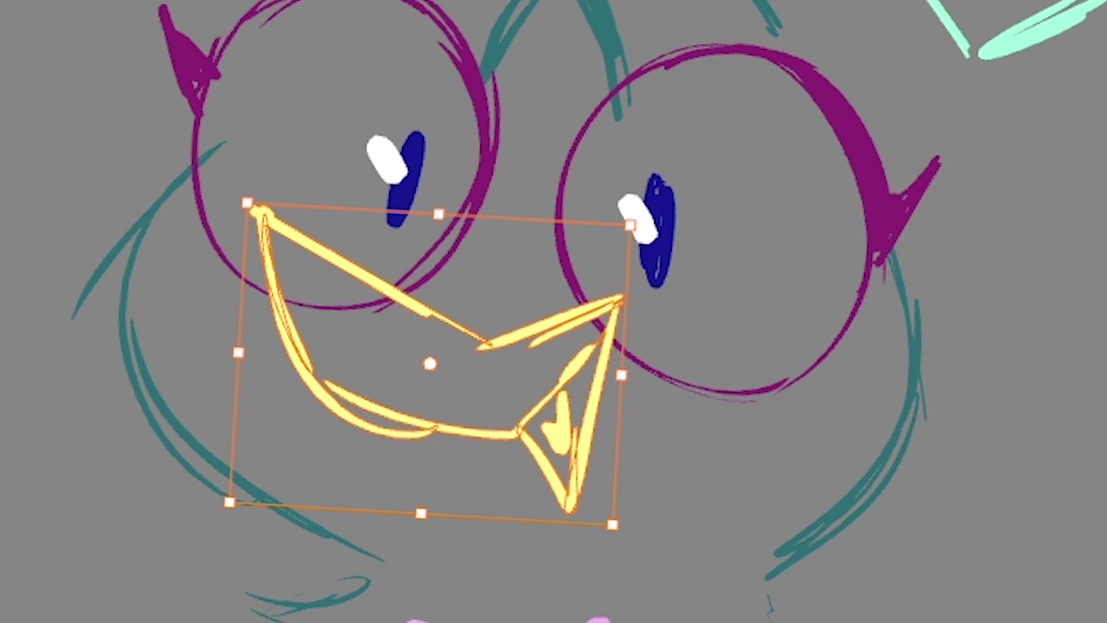
# Select the purple glasses together with the white highlights and blue pupils, and nudge them slightly left
pyautogui.click(192, 68)
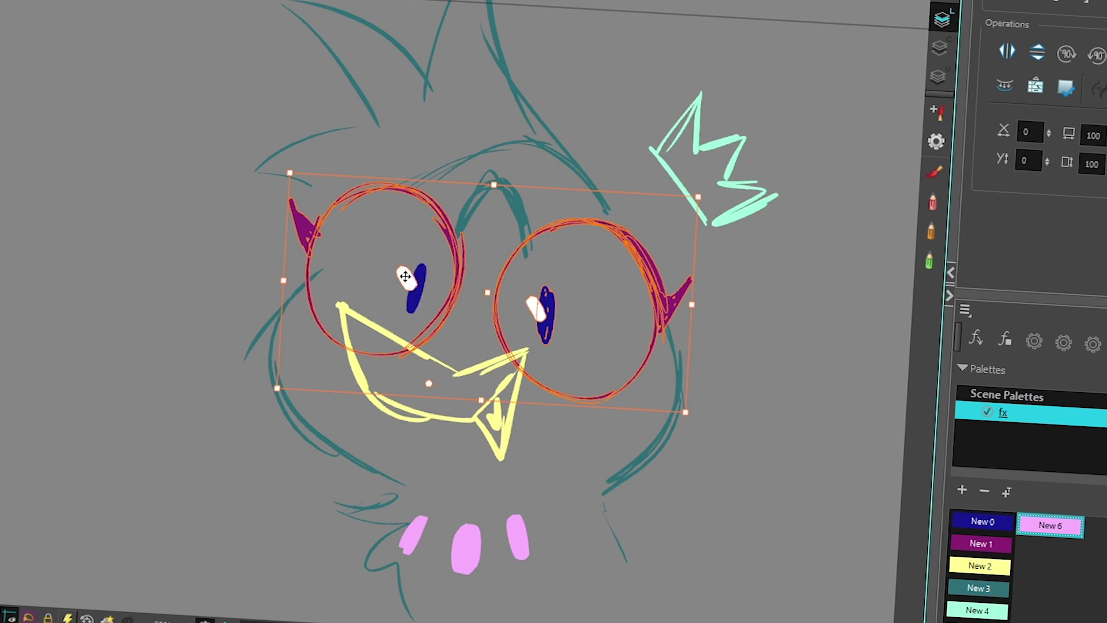
pyautogui.keyDown('shift'); pyautogui.click(405, 280); pyautogui.keyUp('shift')
pyautogui.keyDown('shift'); pyautogui.click(421, 274); pyautogui.keyUp('shift')
pyautogui.moveTo(401, 277)
pyautogui.mouseDown()
pyautogui.moveTo(402, 263)
pyautogui.moveTo(400, 279)
pyautogui.mouseUp()
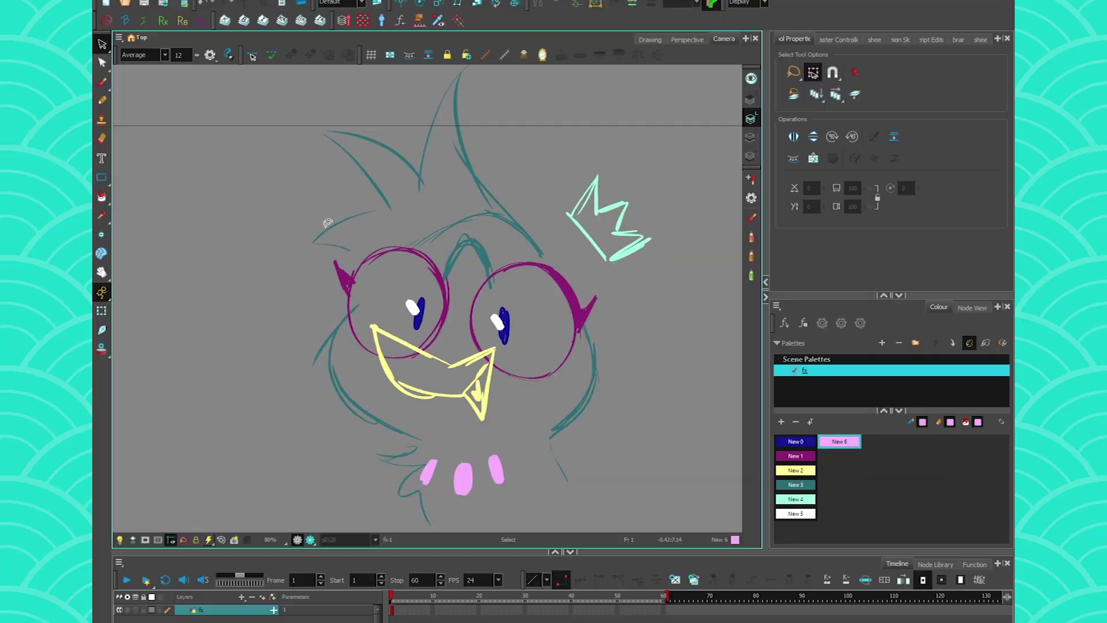
# Lasso the teal hair strokes and move them slightly down and to the right, closer to the head
pyautogui.moveTo(327, 223)
pyautogui.mouseDown()
pyautogui.moveTo(363, 68)
pyautogui.moveTo(358, 231)
pyautogui.moveTo(315, 245)
pyautogui.mouseUp()
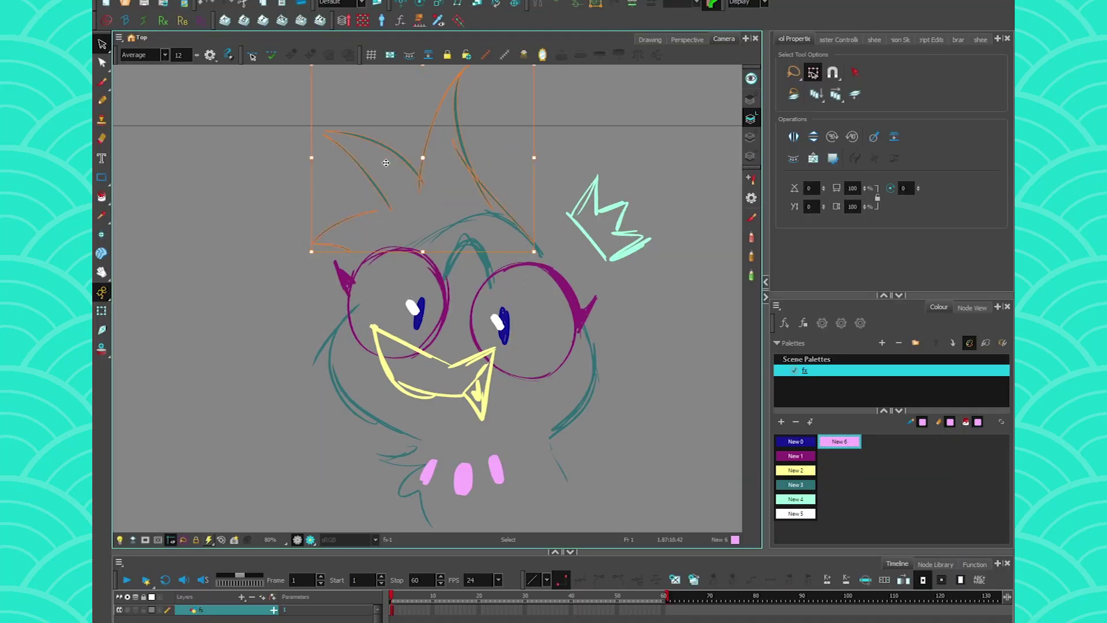
pyautogui.moveTo(378, 178); pyautogui.dragTo(381, 202)
pyautogui.moveTo(427, 88); pyautogui.dragTo(428, 114)
pyautogui.moveTo(406, 197); pyautogui.dragTo(416, 193)
pyautogui.click(295, 105)
# Select the teal arched stroke between the two lenses and adjust its position slightly
pyautogui.click(465, 275)
pyautogui.moveTo(464, 276)
pyautogui.mouseDown()
pyautogui.moveTo(460, 265)
pyautogui.moveTo(455, 274)
pyautogui.mouseUp()
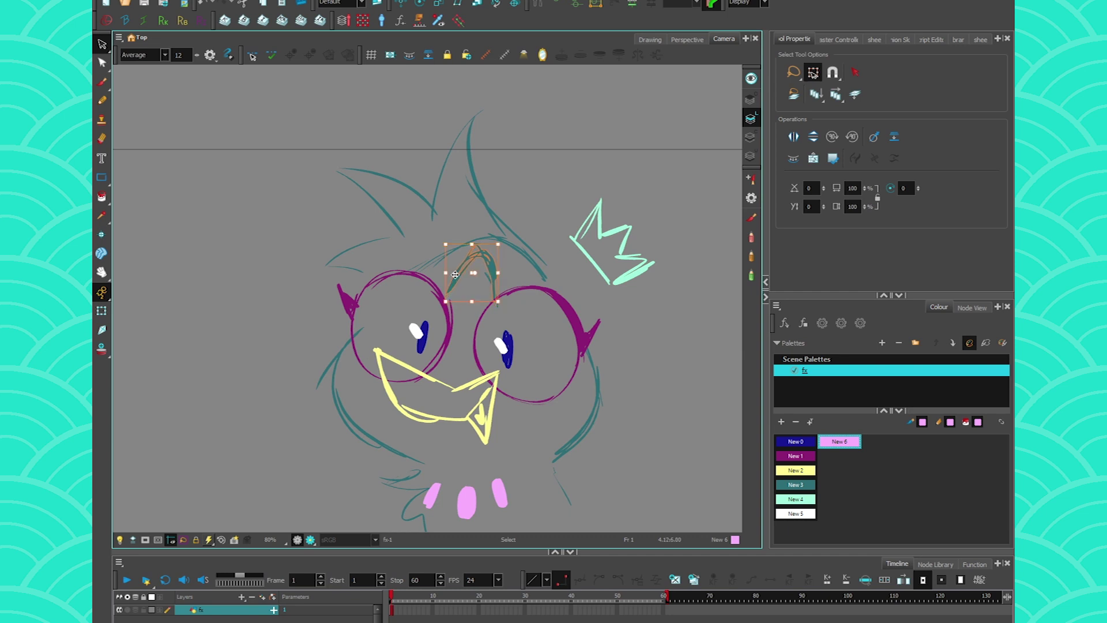
pyautogui.moveTo(445, 357)
pyautogui.mouseDown()
pyautogui.moveTo(327, 308)
pyautogui.moveTo(539, 356)
pyautogui.moveTo(477, 365)
pyautogui.mouseUp()
# Select the purple glasses, highlights and pupils by colour and move them slightly up
pyautogui.click(856, 73)
pyautogui.click(227, 317)
pyautogui.click(354, 327)
pyautogui.keyDown('shift'); pyautogui.click(506, 350); pyautogui.keyUp('shift')
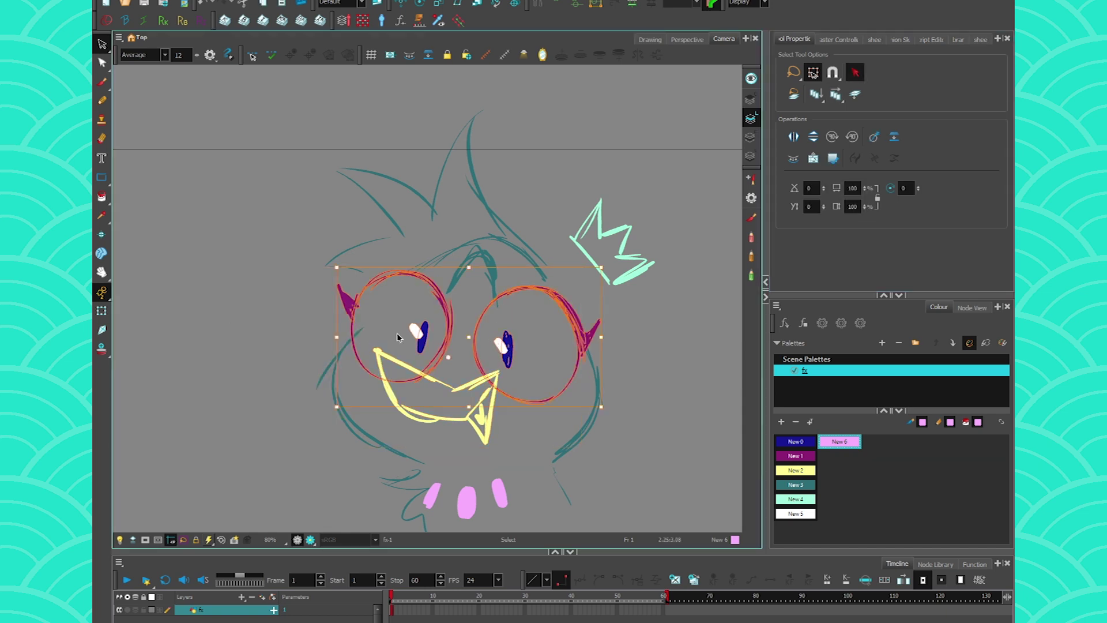
pyautogui.moveTo(428, 341); pyautogui.dragTo(424, 326)
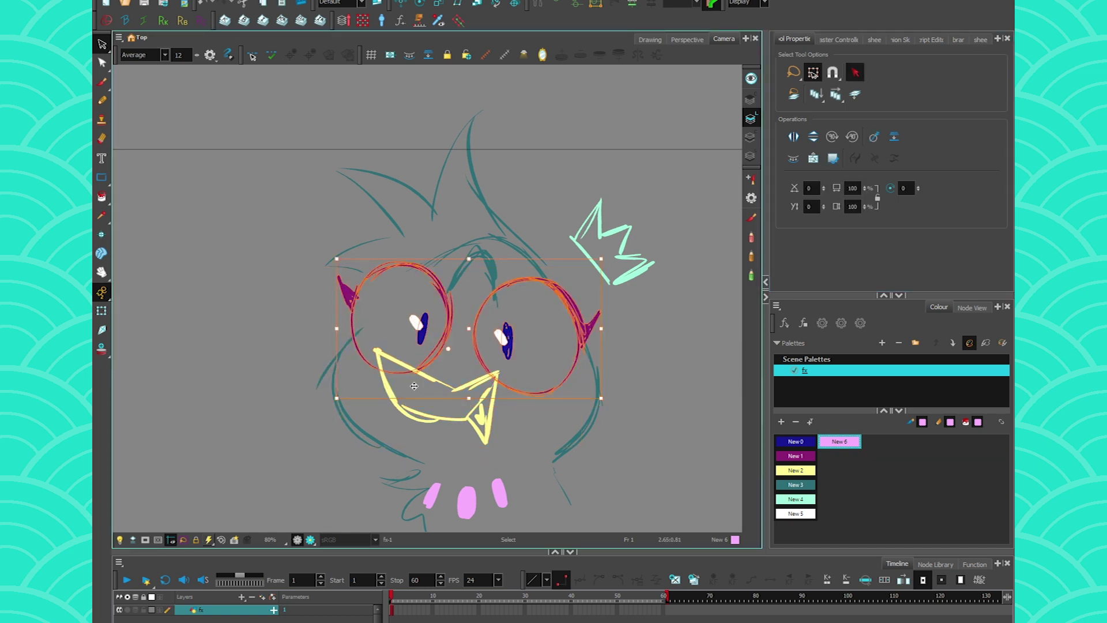
# Select the yellow beak by colour, move it up under the glasses, and adjust its height with the bounding box
pyautogui.click(426, 420)
pyautogui.moveTo(426, 420); pyautogui.dragTo(423, 398)
pyautogui.moveTo(366, 434); pyautogui.dragTo(378, 448)
pyautogui.click(361, 400)
pyautogui.click(402, 393)
pyautogui.moveTo(401, 387); pyautogui.dragTo(401, 392)
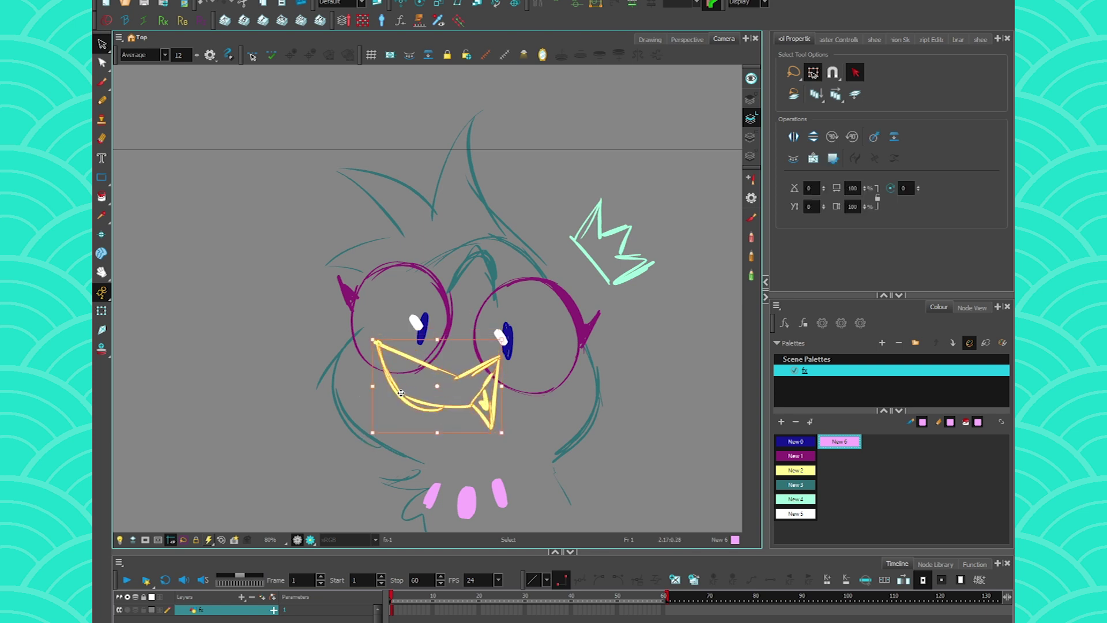
pyautogui.moveTo(364, 440); pyautogui.dragTo(358, 433)
pyautogui.moveTo(404, 394); pyautogui.dragTo(399, 393)
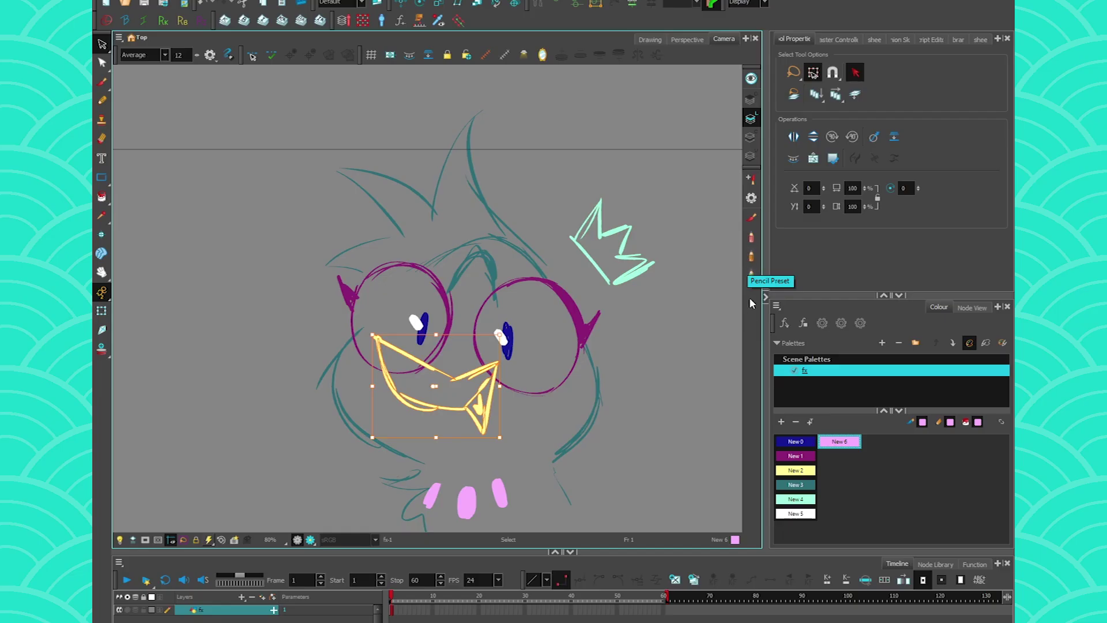
# Create a tool preset named Brush Preset that stores the size 36.1 brush with the dark blue New 0 colour
pyautogui.hotkey('alt', 'b')
pyautogui.click(717, 456)
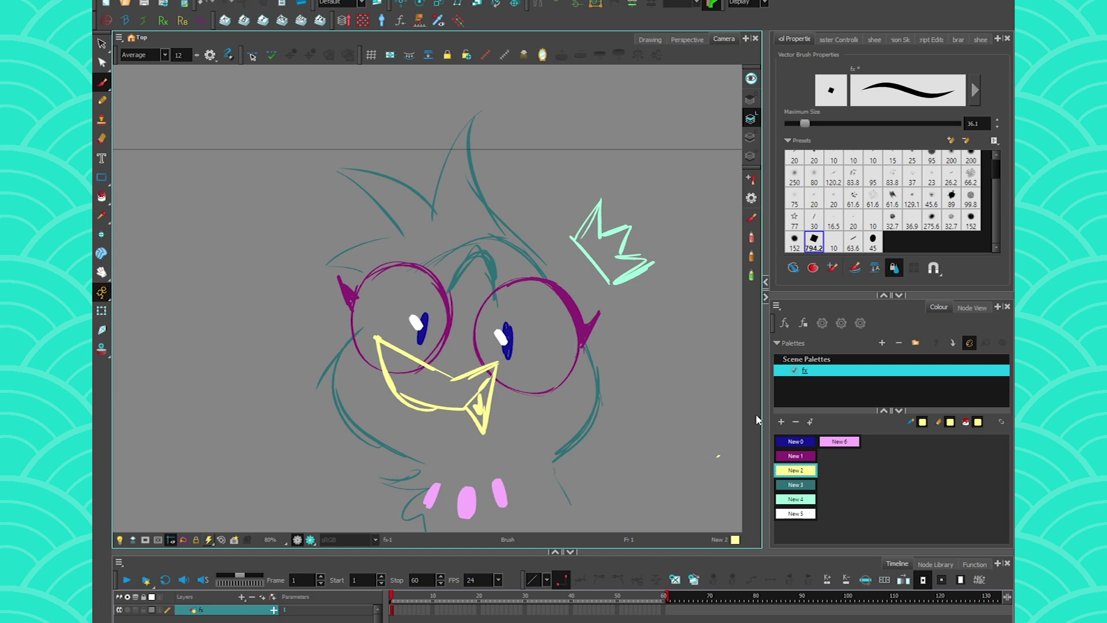
pyautogui.click(787, 443)
pyautogui.click(751, 179)
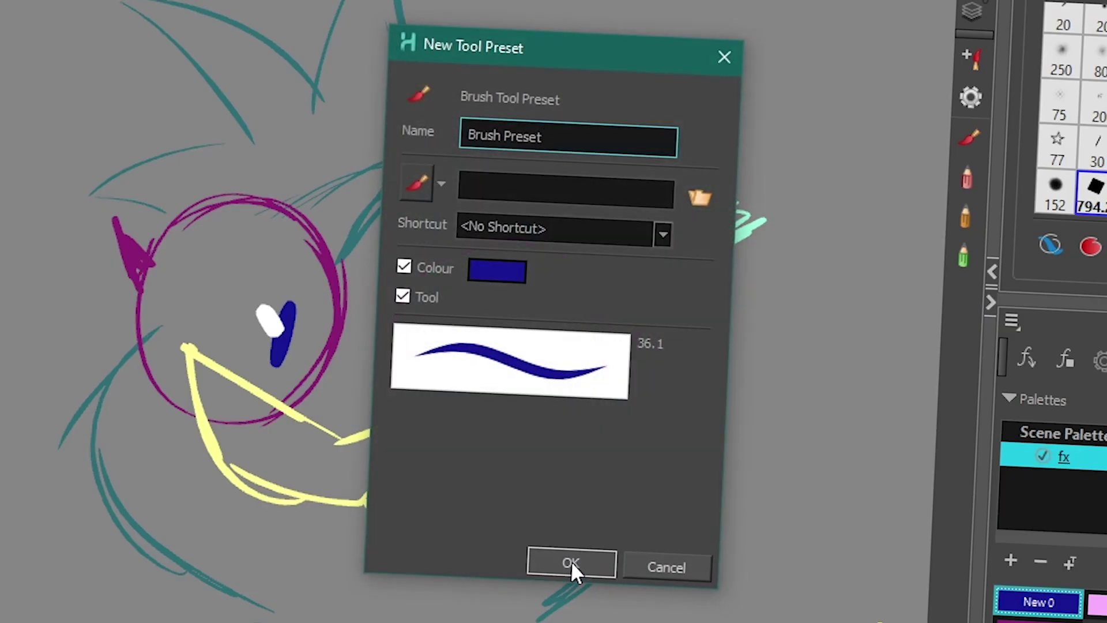
pyautogui.click(402, 296)
pyautogui.click(571, 562)
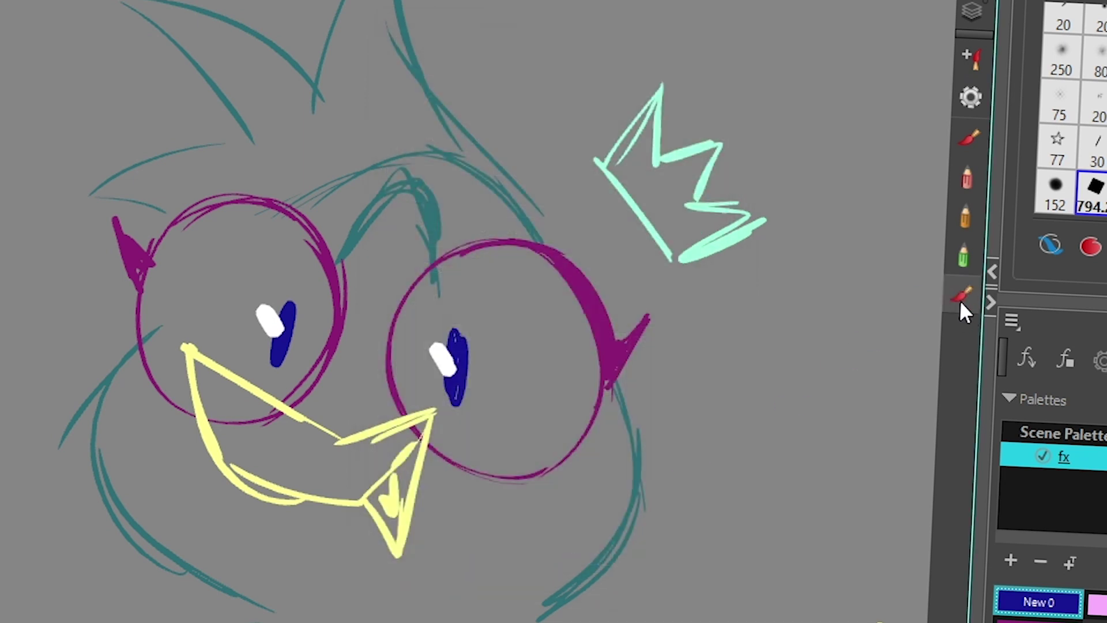
# Create another preset for the pale yellow New 2 swatch with Colour enabled and Tool disabled
pyautogui.click(971, 58)
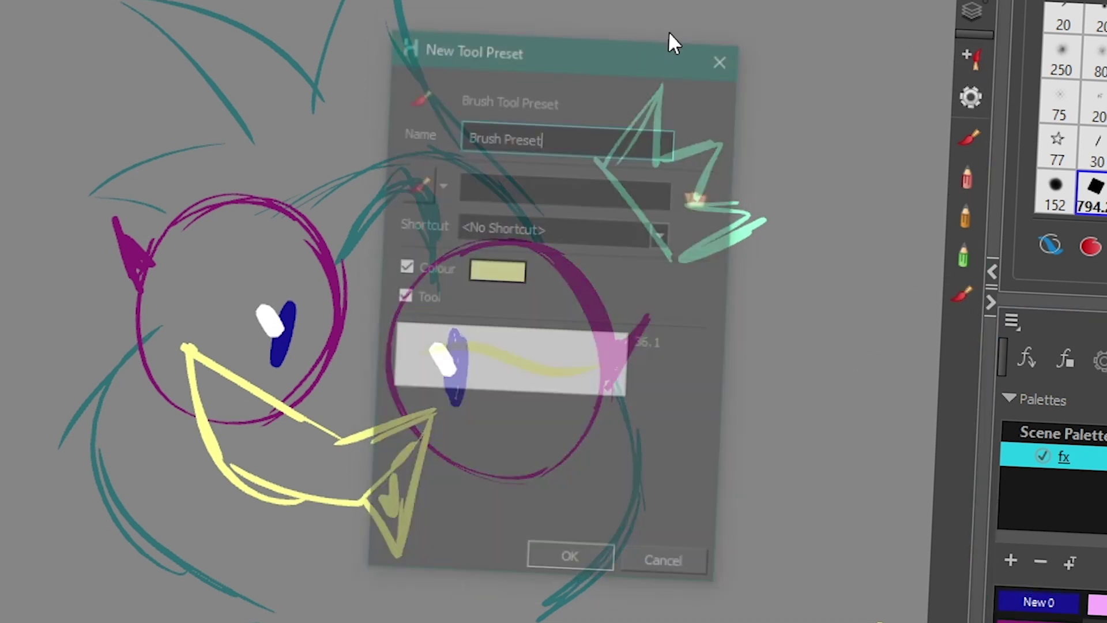
pyautogui.click(405, 267)
pyautogui.click(404, 267)
pyautogui.click(402, 296)
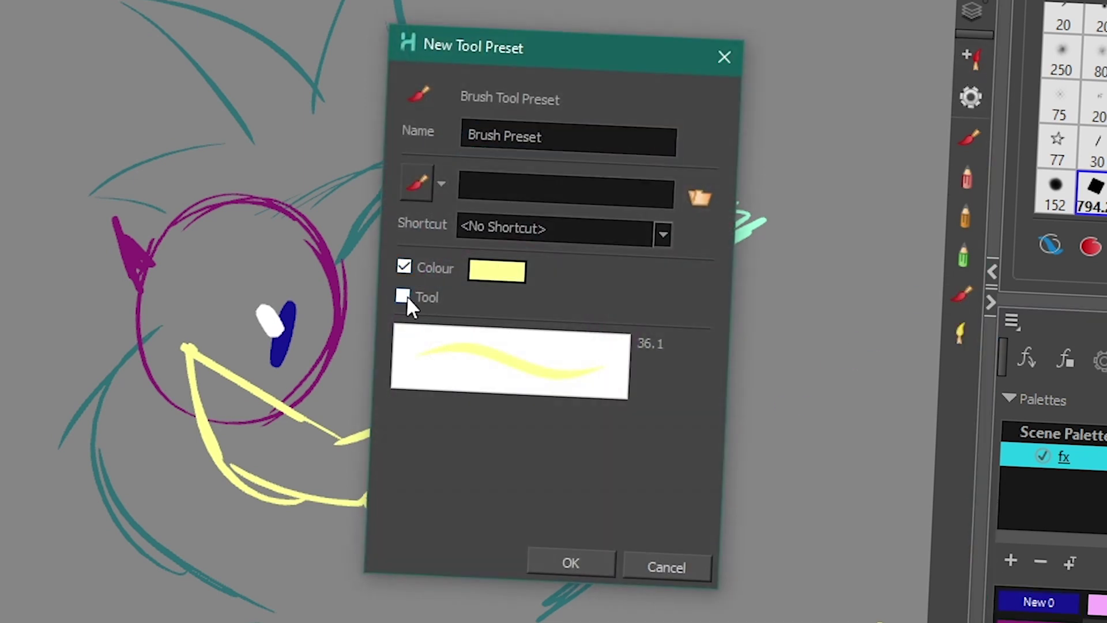
pyautogui.click(570, 563)
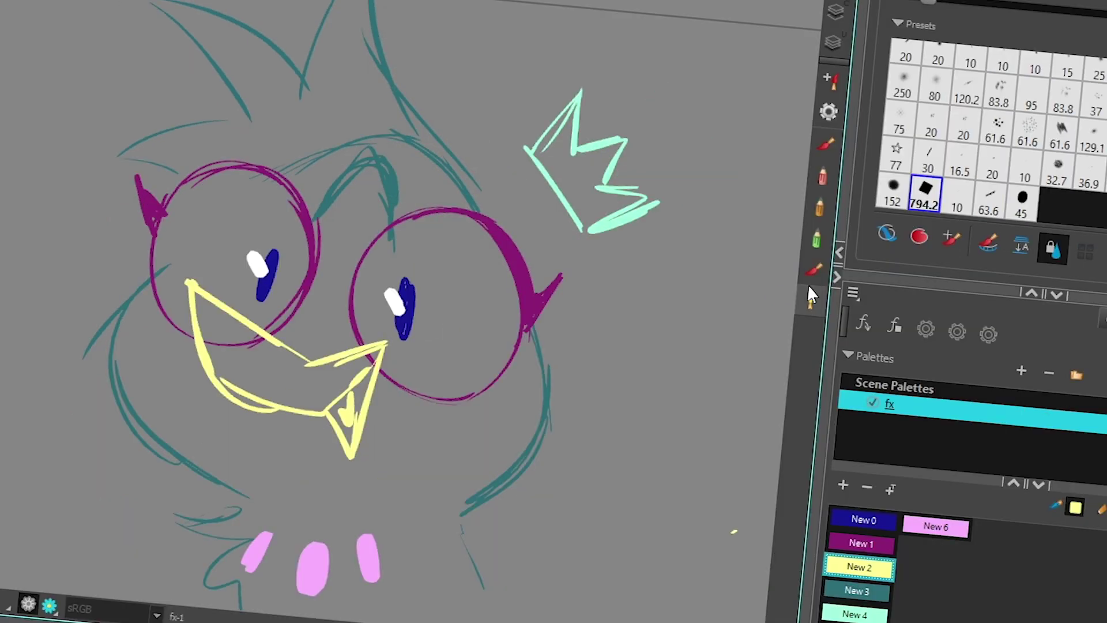
# Use the two new presets to paint a dark blue patch and a pale yellow wavy stroke beside the character's head
pyautogui.click(811, 300)
pyautogui.moveTo(718, 291)
pyautogui.mouseDown()
pyautogui.moveTo(732, 242)
pyautogui.moveTo(678, 288)
pyautogui.moveTo(693, 323)
pyautogui.mouseUp()
pyautogui.click(812, 300)
pyautogui.moveTo(740, 426)
pyautogui.mouseDown()
pyautogui.moveTo(721, 407)
pyautogui.moveTo(637, 410)
pyautogui.mouseUp()
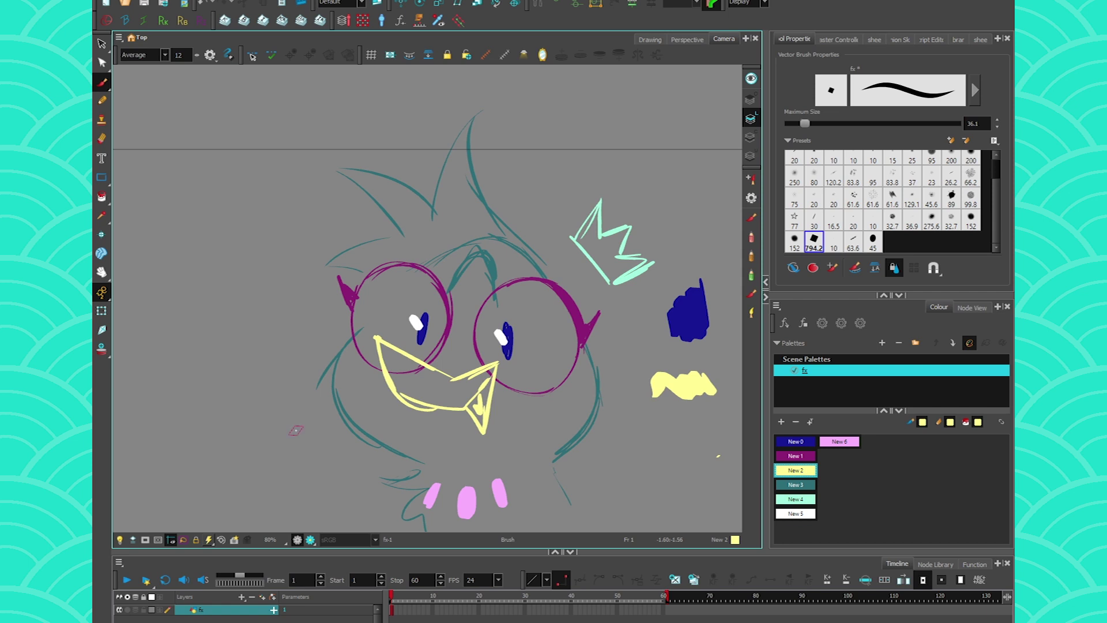
# Go to frame 2 of the effect animation and turn on Apply to All Frames for the Select tool
pyautogui.press('.')
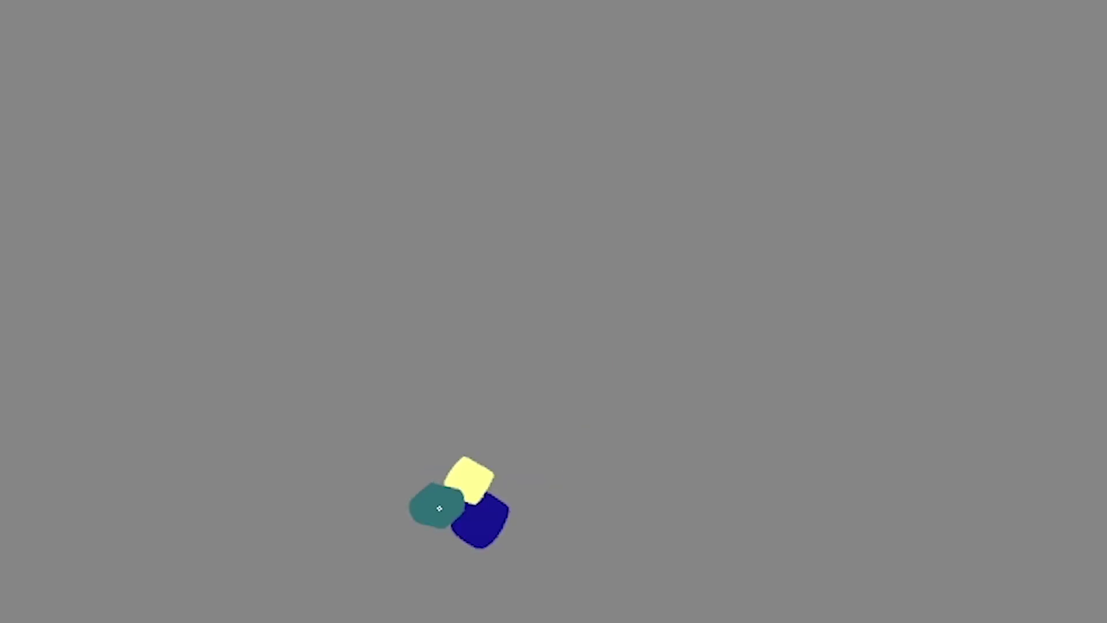
pyautogui.click(102, 44)
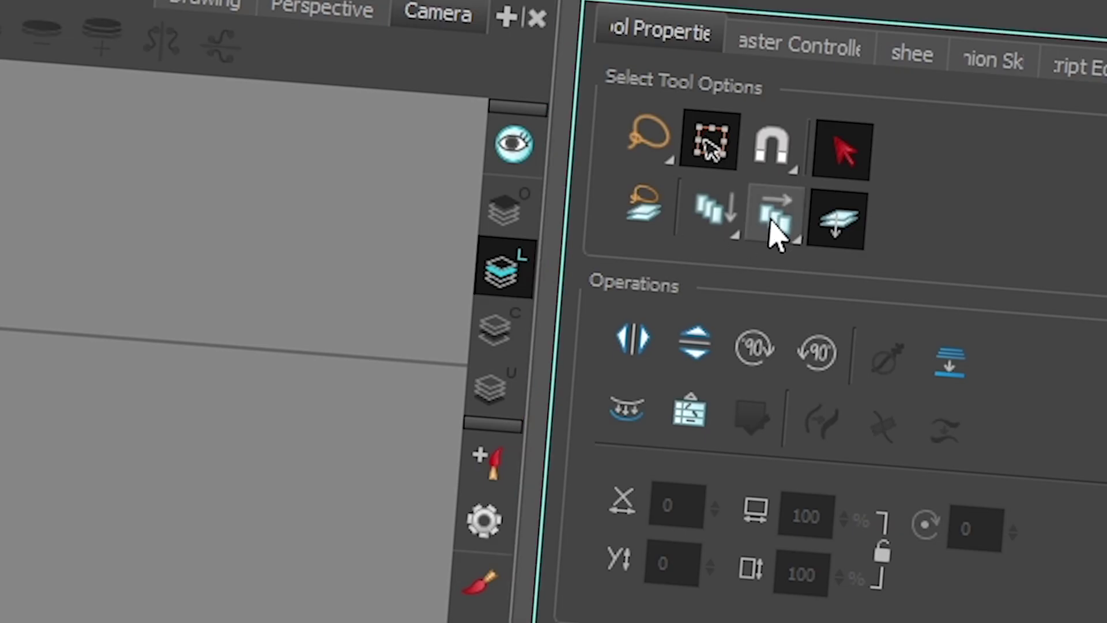
pyautogui.moveTo(835, 95); pyautogui.dragTo(840, 113)
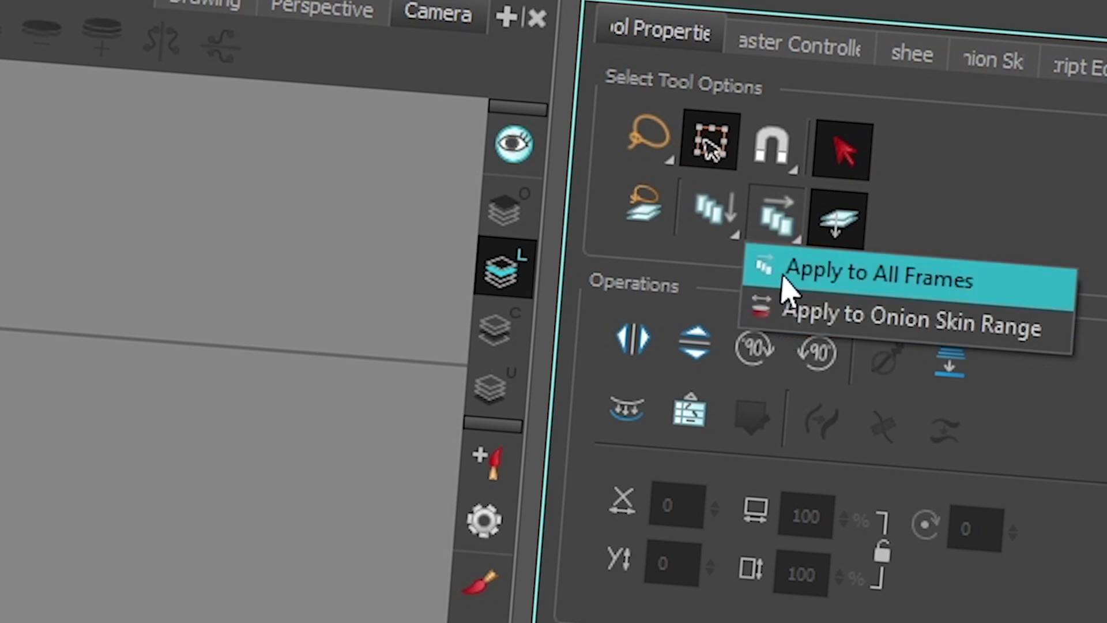
pyautogui.click(770, 199)
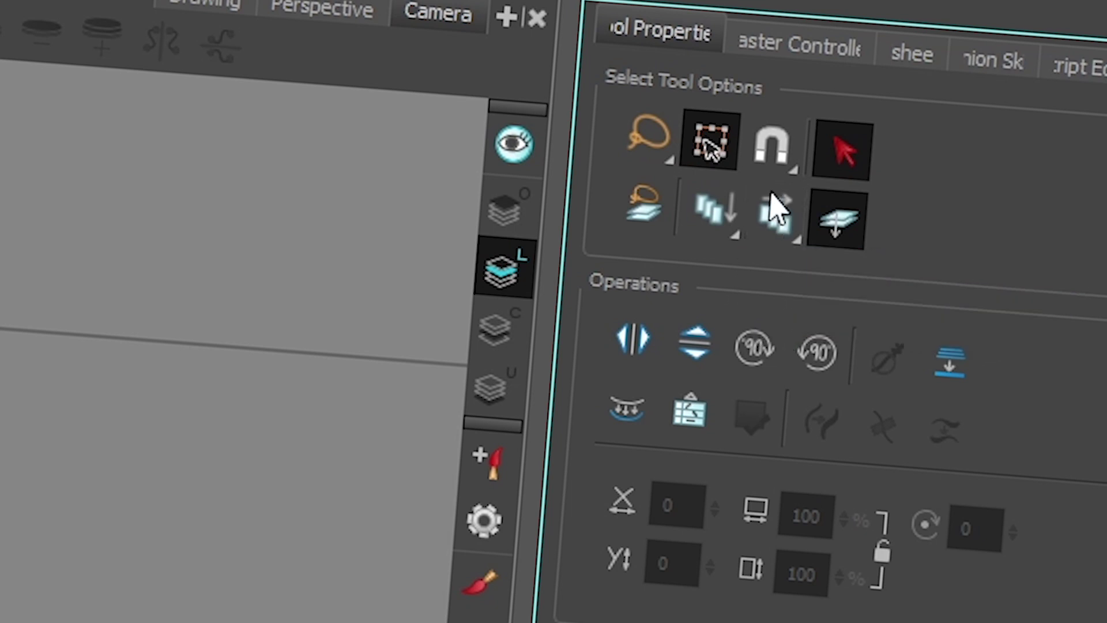
pyautogui.click(398, 593)
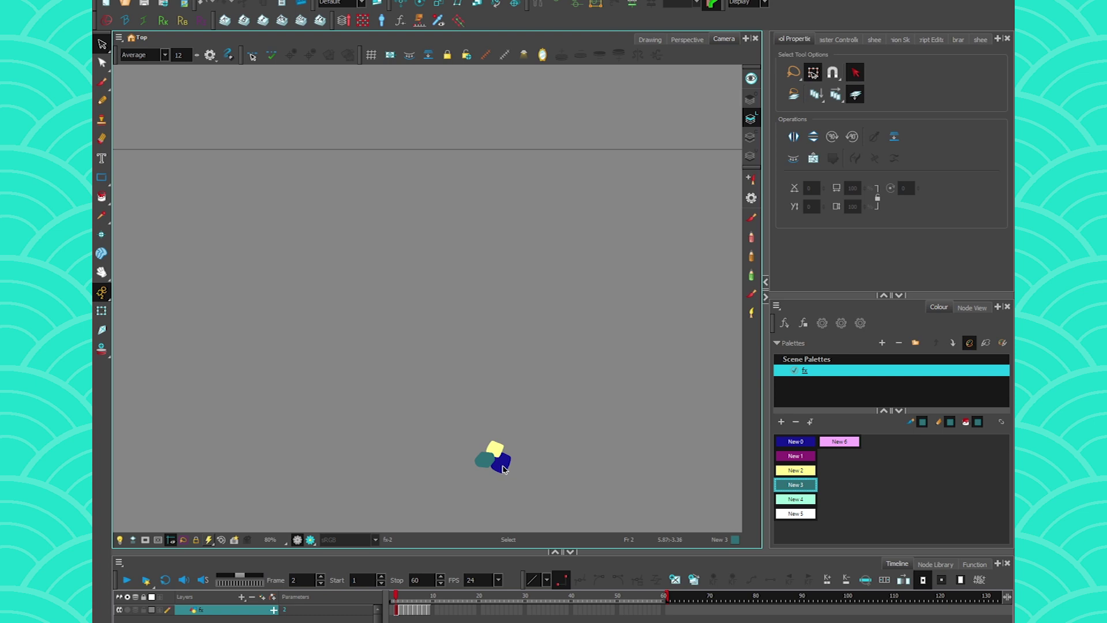
pyautogui.moveTo(399, 599)
pyautogui.mouseDown()
pyautogui.moveTo(411, 602)
pyautogui.moveTo(397, 595)
pyautogui.mouseUp()
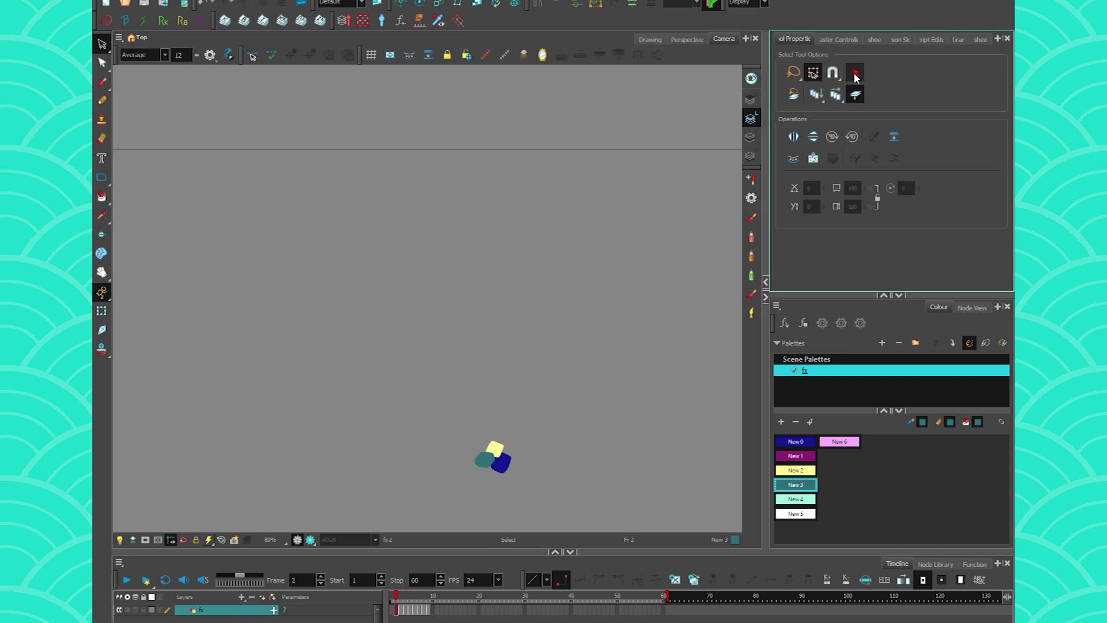
pyautogui.click(837, 95)
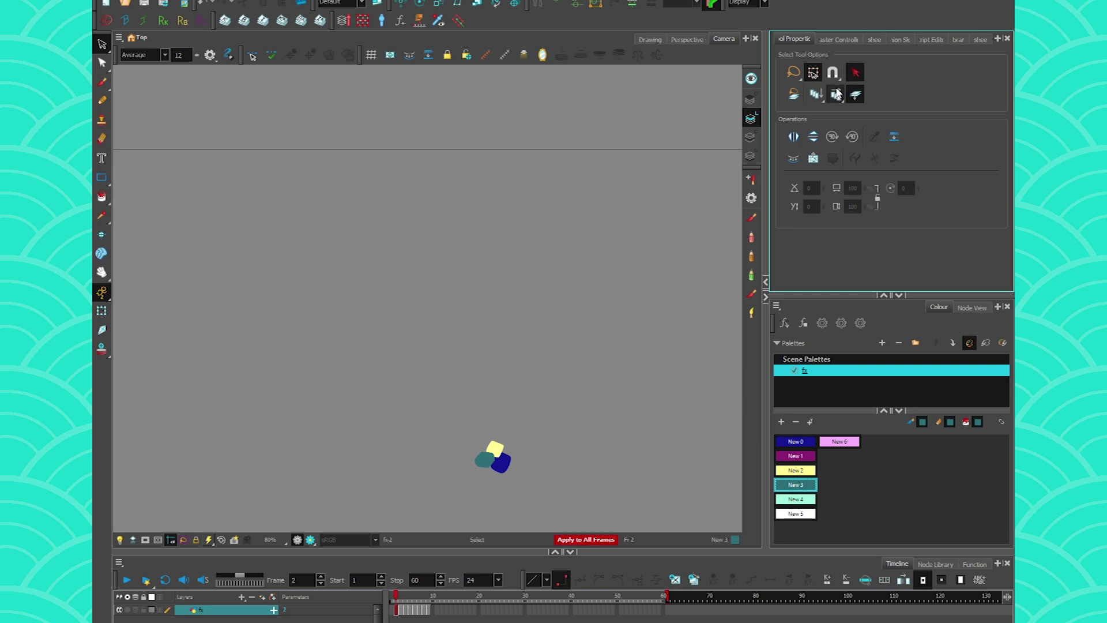
# Select the dark blue shape across all frames, squash it with its bounding box, and flip through the frames
pyautogui.click(503, 465)
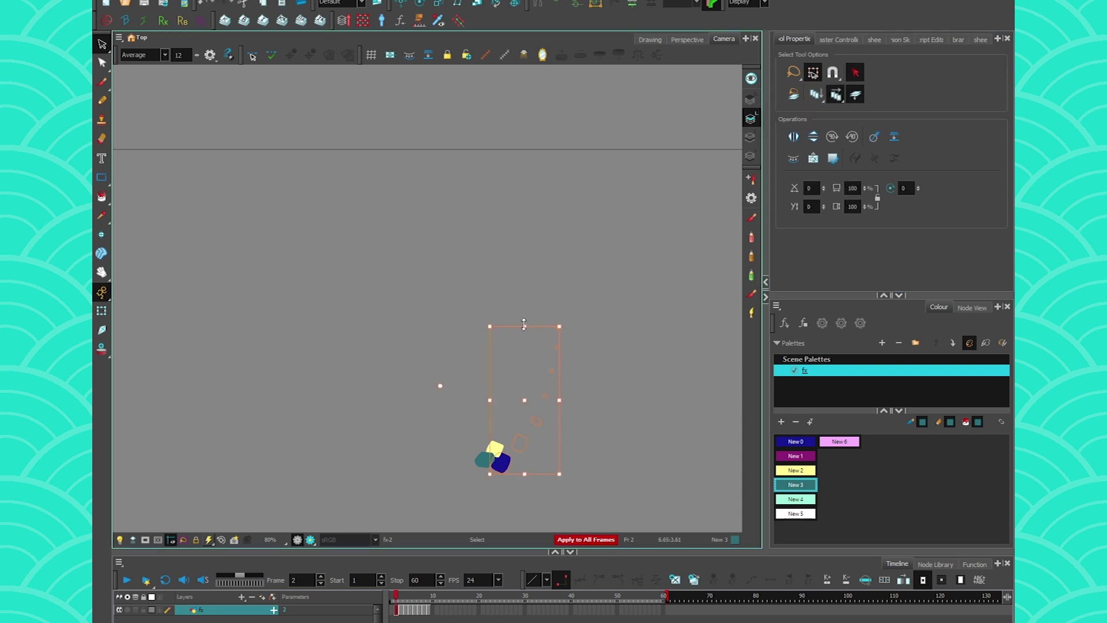
pyautogui.hotkey('ctrl', 'z')
pyautogui.press('Escape')
pyautogui.press('.')
pyautogui.press('.')
pyautogui.press('.')
pyautogui.press('.')
pyautogui.press(',')
pyautogui.press(',')
pyautogui.press(',')
# Select the pale yellow shape across all frames and skew it to the right, comparing neighbouring frames
pyautogui.click(424, 343)
pyautogui.press(',')
pyautogui.press('.')
pyautogui.click(424, 340)
pyautogui.moveTo(410, 266); pyautogui.dragTo(451, 277)
pyautogui.press(',')
pyautogui.press('.')
# Reshape the teal shape across all frames, move it slightly left, and flip through the frames to check the motion
pyautogui.click(391, 358)
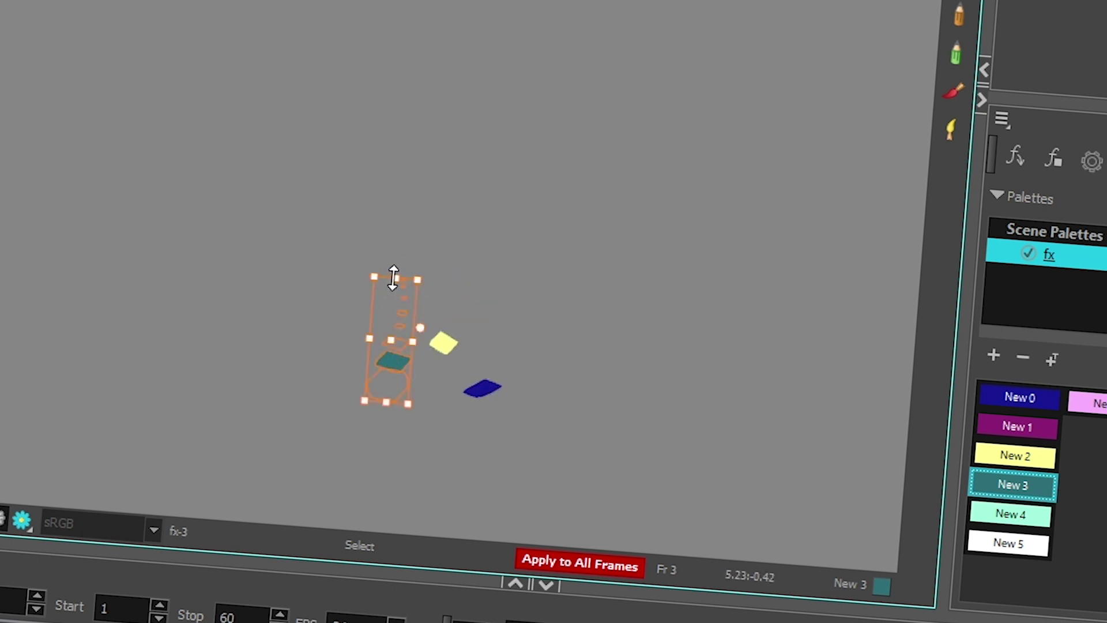
pyautogui.moveTo(359, 263); pyautogui.dragTo(336, 282)
pyautogui.moveTo(392, 361); pyautogui.dragTo(361, 349)
pyautogui.press('.')
pyautogui.press('.')
pyautogui.press('.')
pyautogui.press(',')
pyautogui.press(',')
pyautogui.press(',')
pyautogui.press(',')
pyautogui.press(',')
pyautogui.press('.')
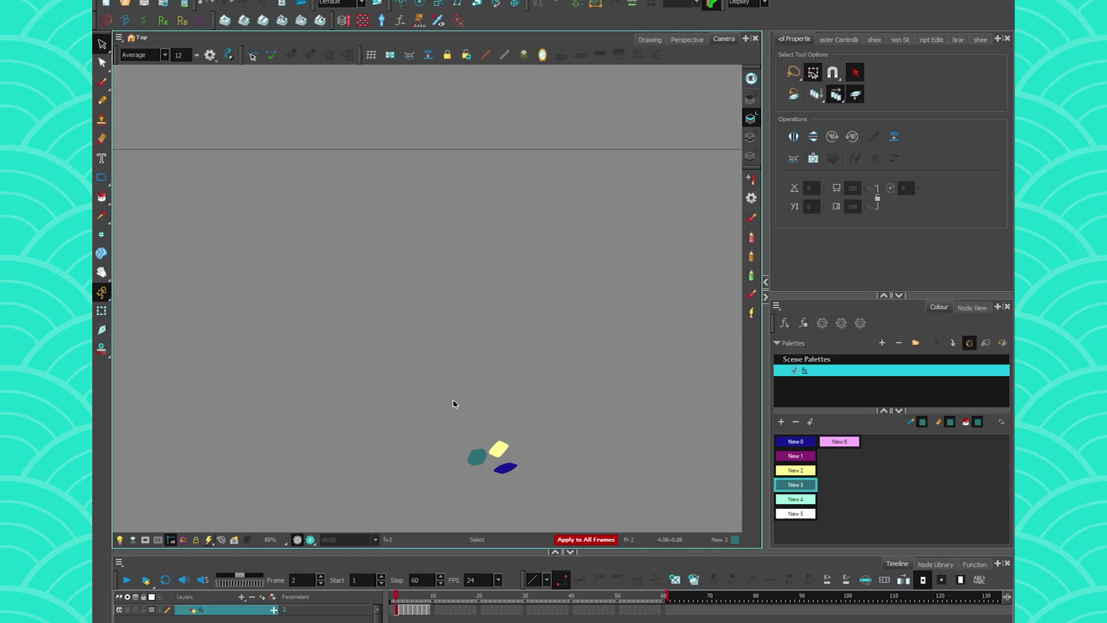